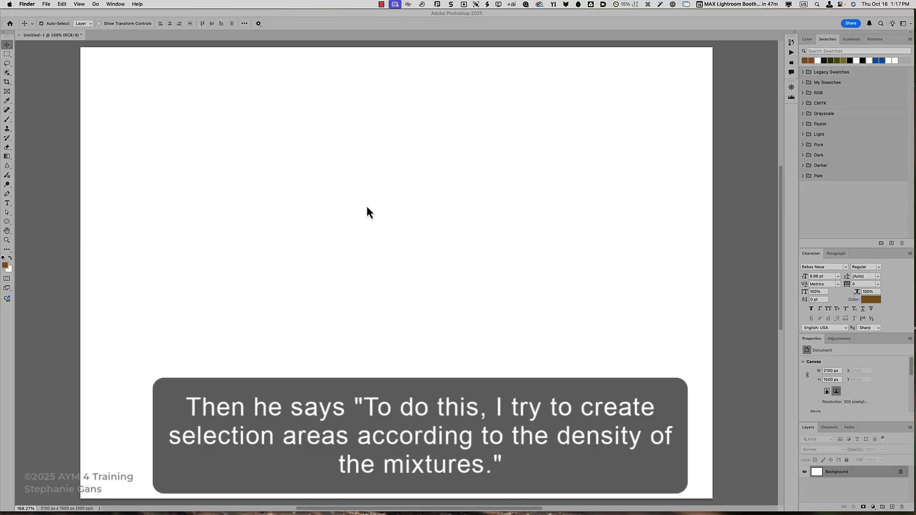
Make a large rectangular selection around the middle of the white canvas, leaving a margin on all sides
click(408, 16)
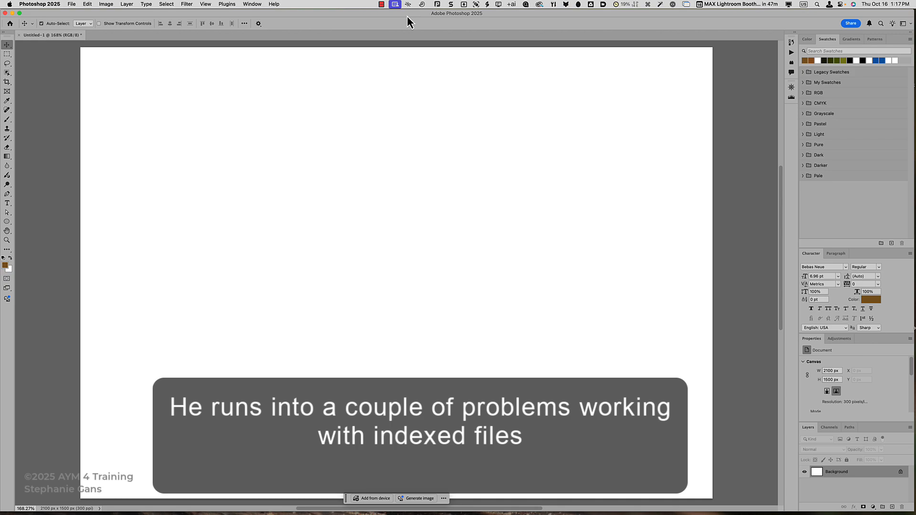
scroll(22, 95, right, 1)
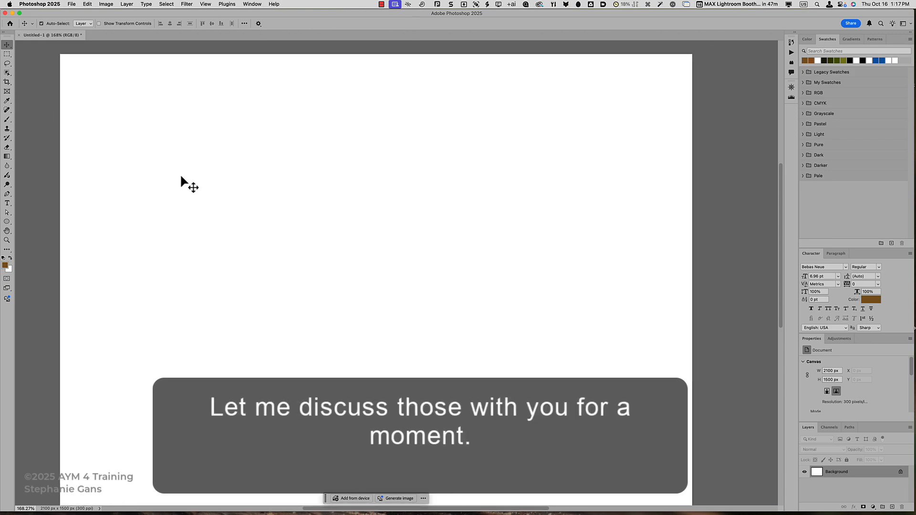
drag(195, 189, 196, 178)
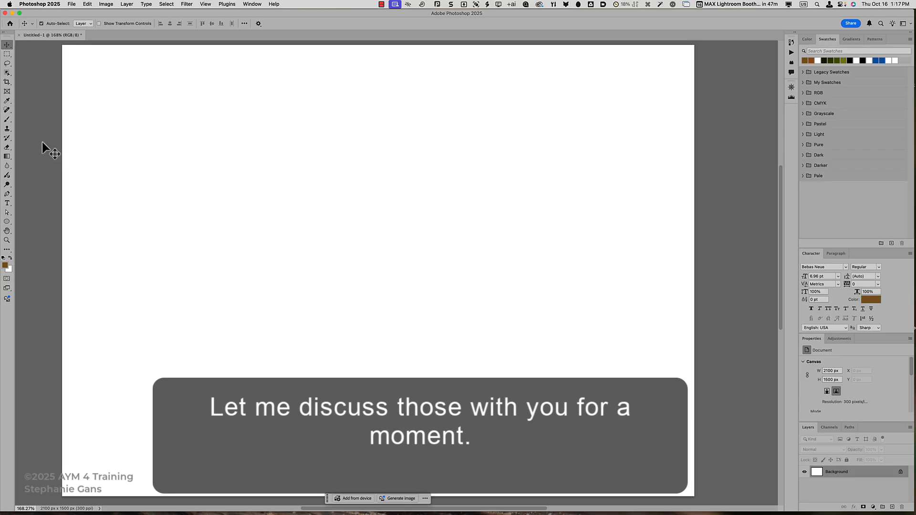
click(8, 56)
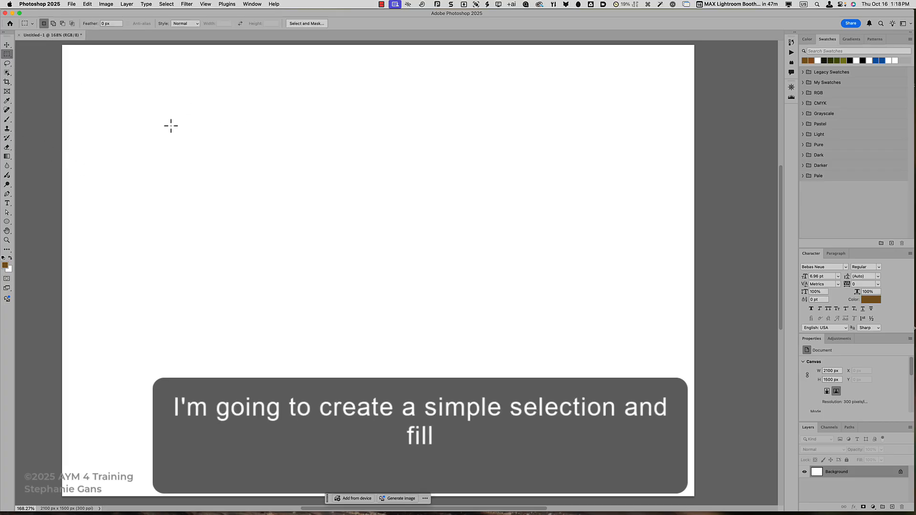
drag(158, 107, 614, 432)
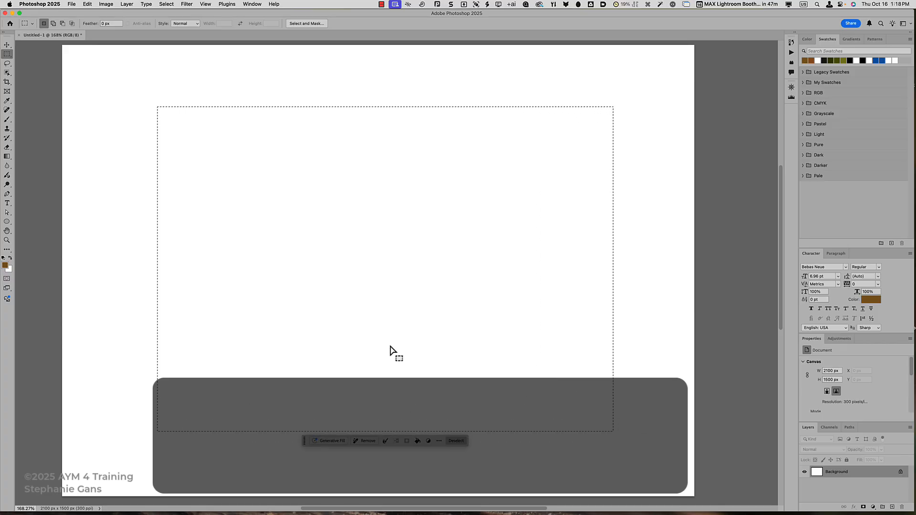
Fill the rectangular selection with the Red, Green classic linear gradient, using a very short diagonal transition near the centre, and deselect
click(7, 158)
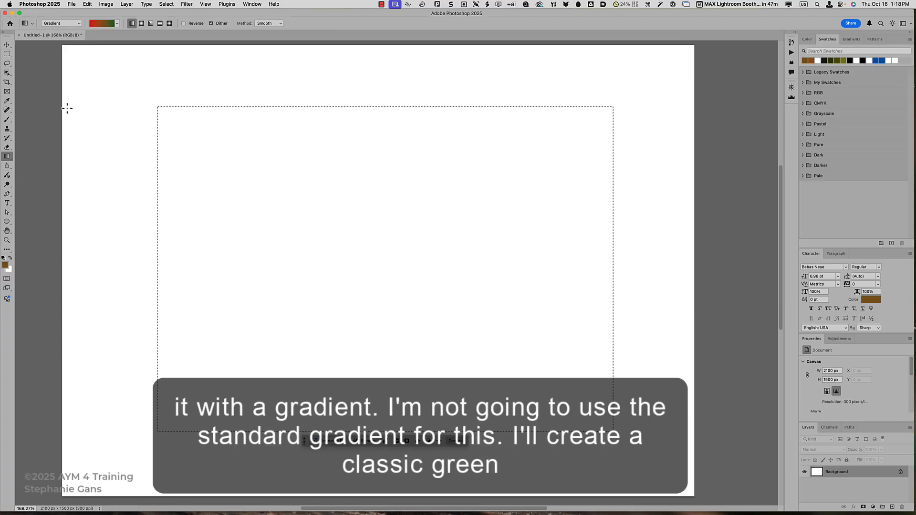
click(75, 23)
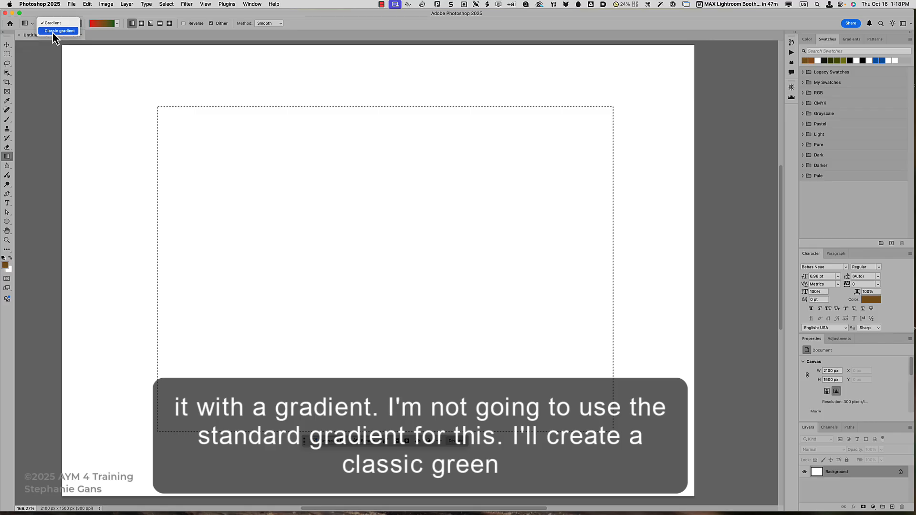
click(54, 31)
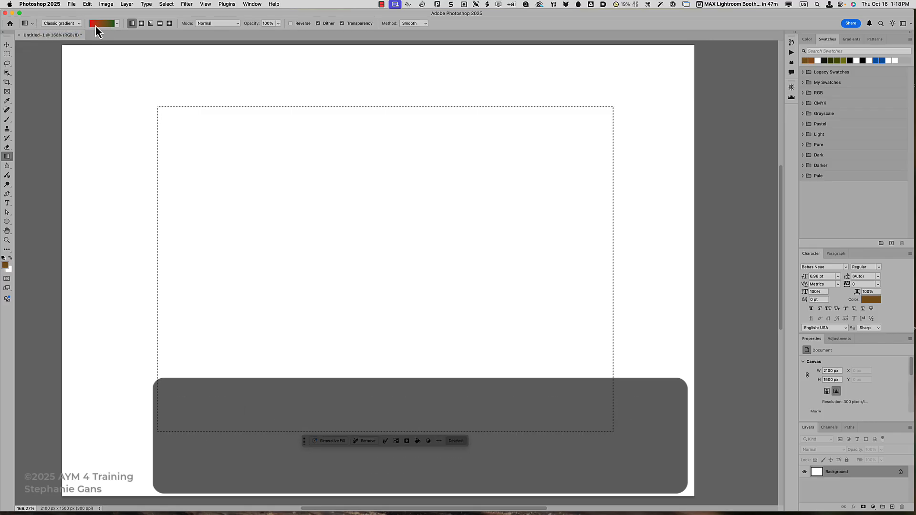
click(98, 23)
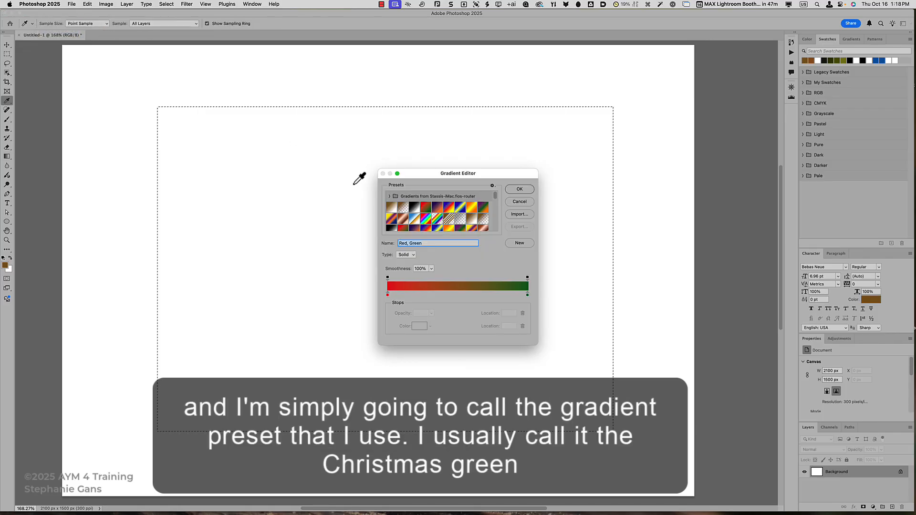
click(520, 202)
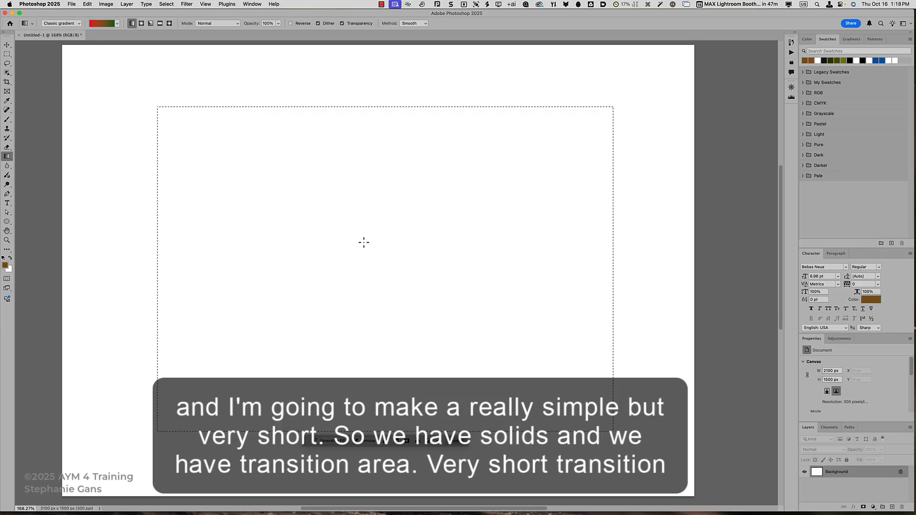
drag(370, 247, 398, 266)
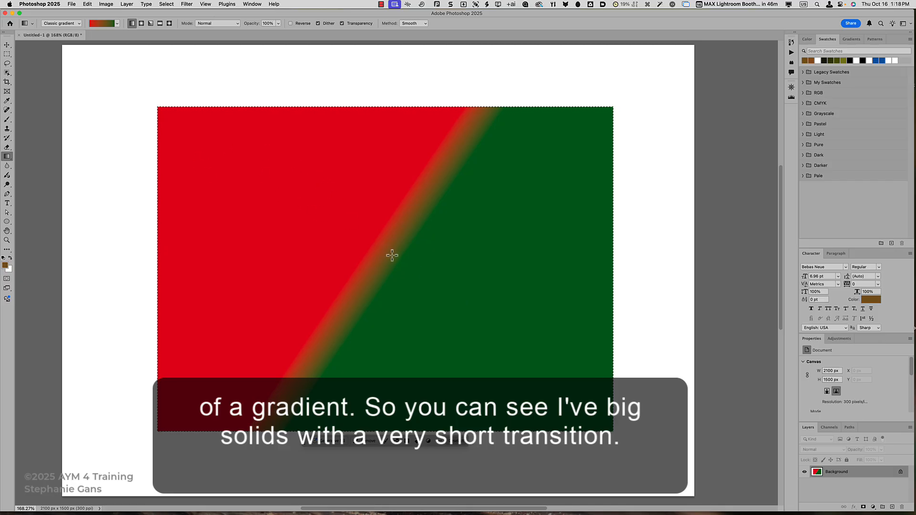
click(6, 45)
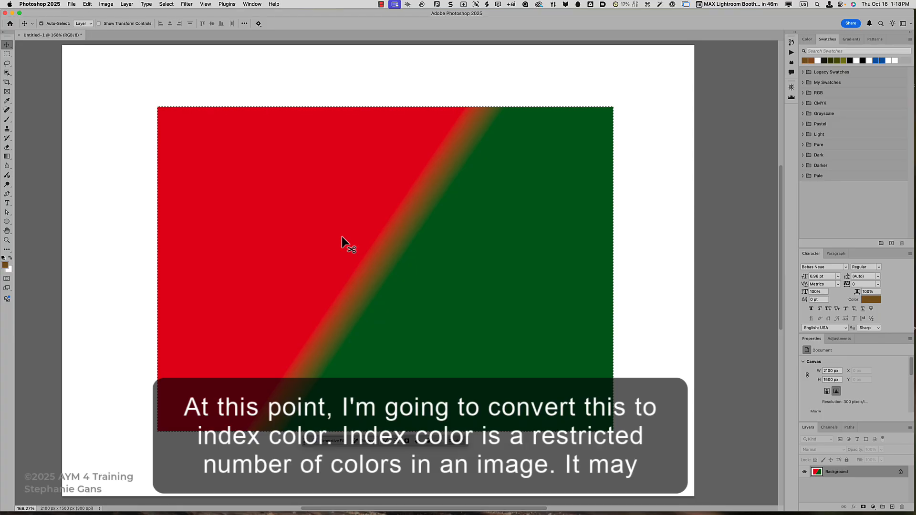
key(super+d)
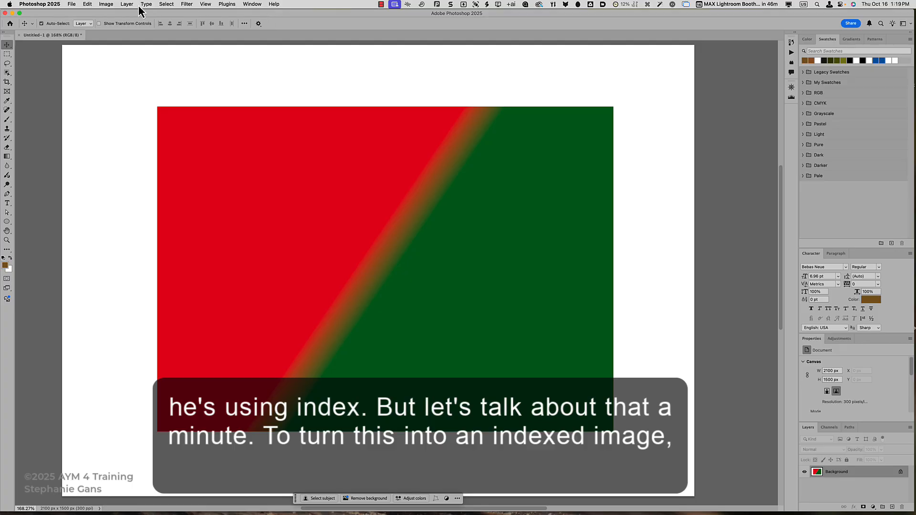
Convert the image to Indexed Color with the custom 256-color palette and Diffusion dither at 75%
click(106, 4)
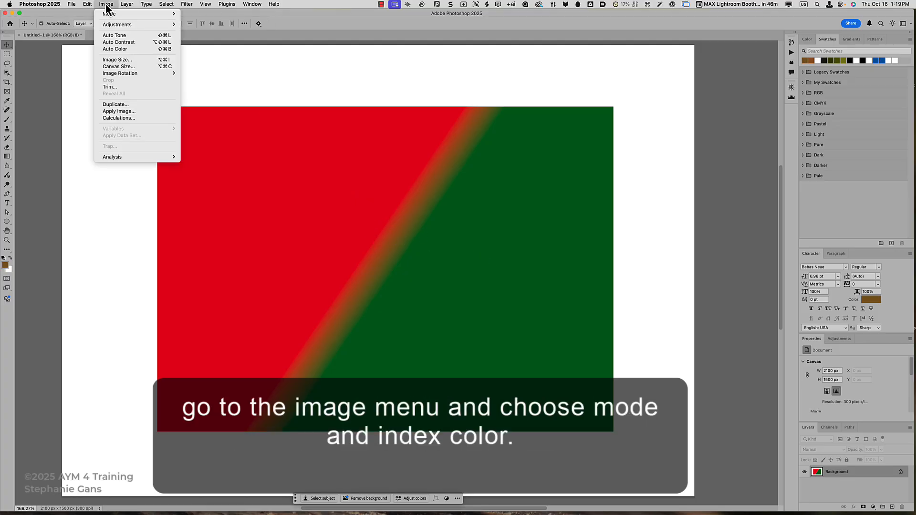
mouse_move(108, 18)
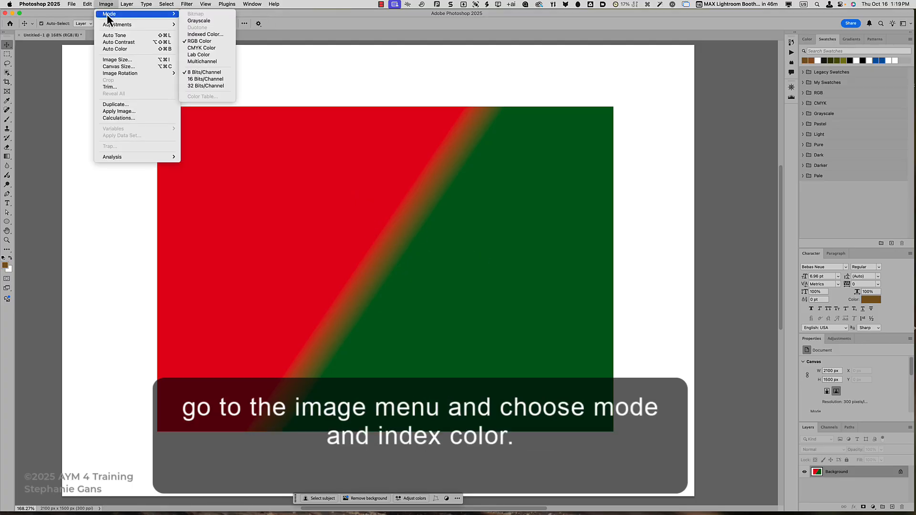
click(205, 34)
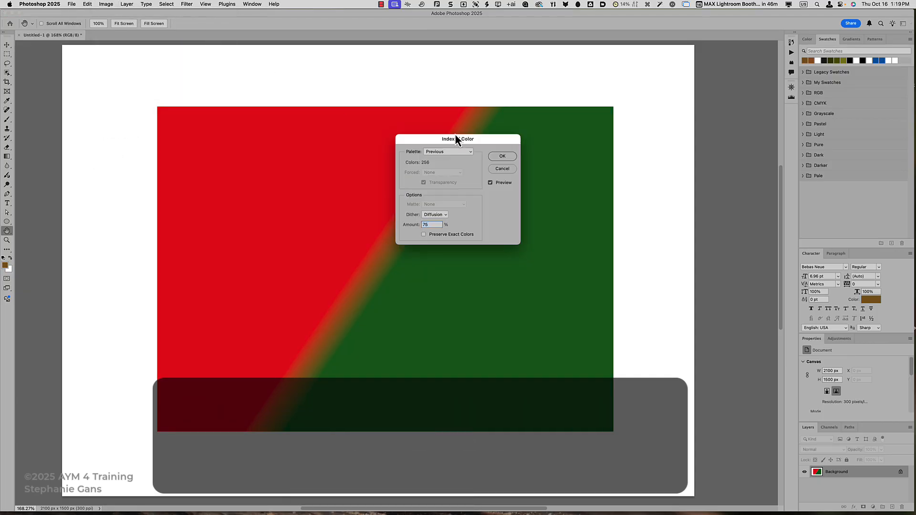
drag(450, 138, 537, 110)
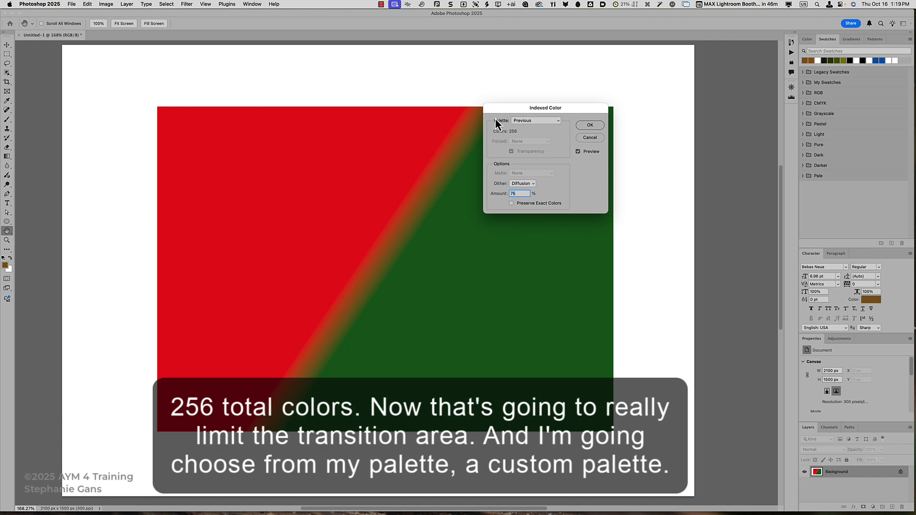
click(541, 121)
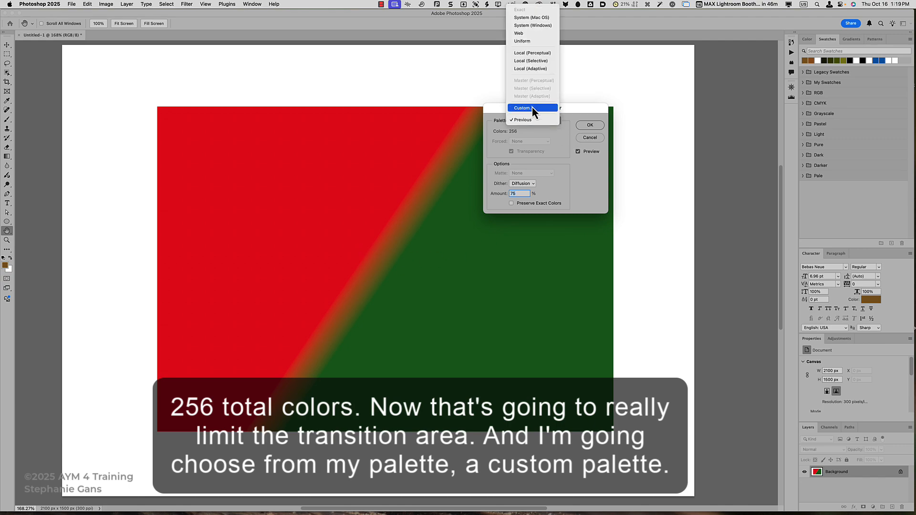
click(532, 108)
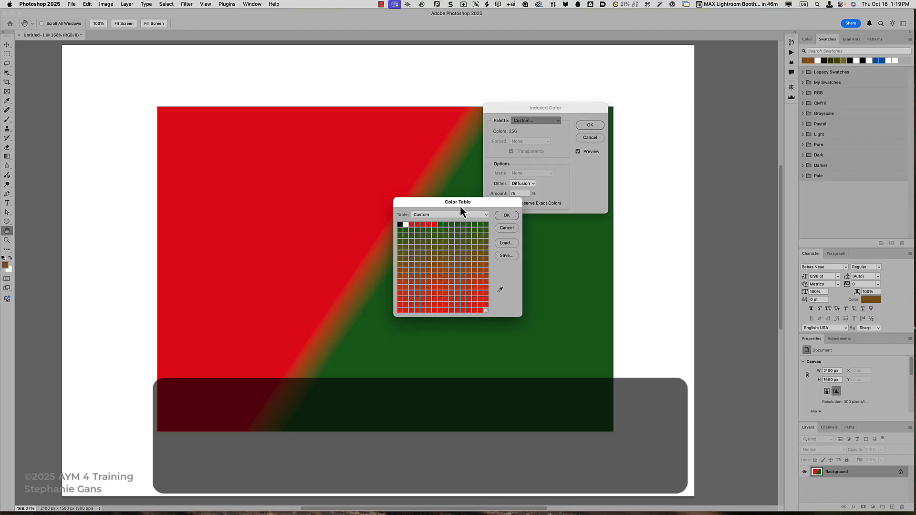
drag(460, 205, 359, 91)
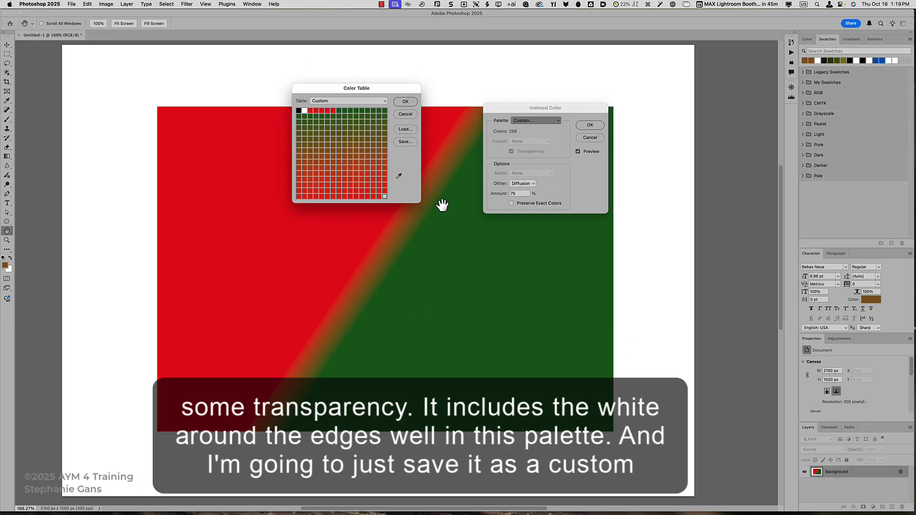
click(406, 101)
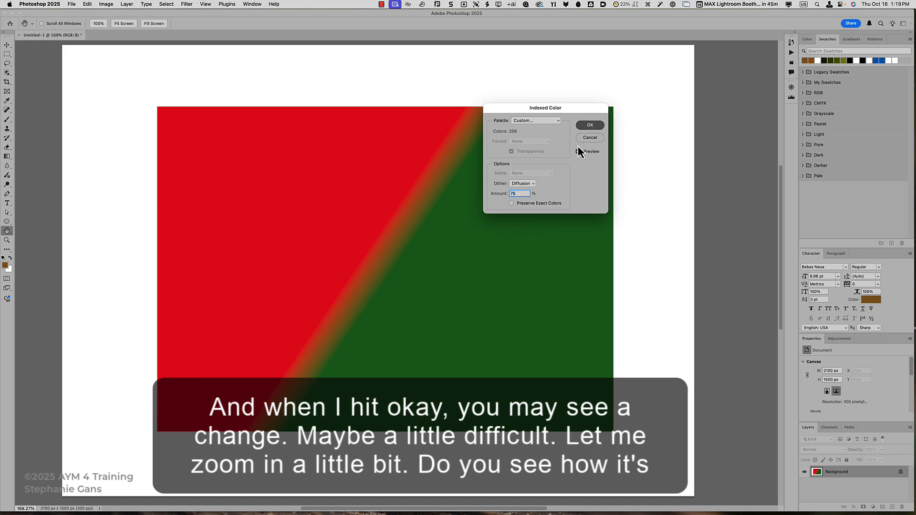
key(Return)
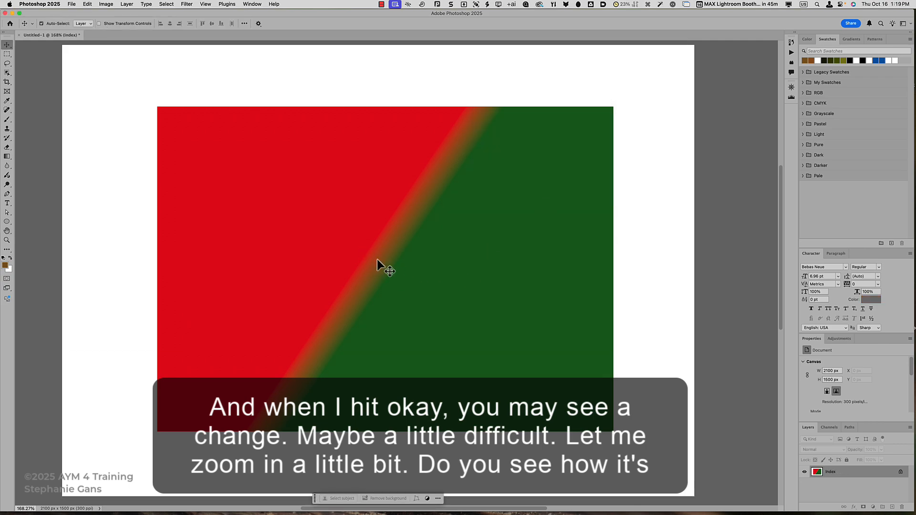
Examine the red-to-green transition up close for banding and look through the Swatches options
key(super+equal)
key(super+equal)
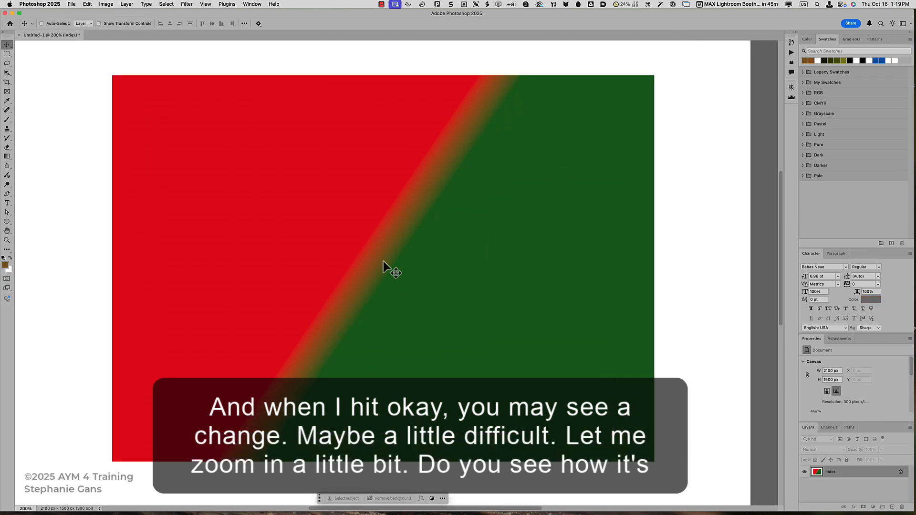
key(super+equal)
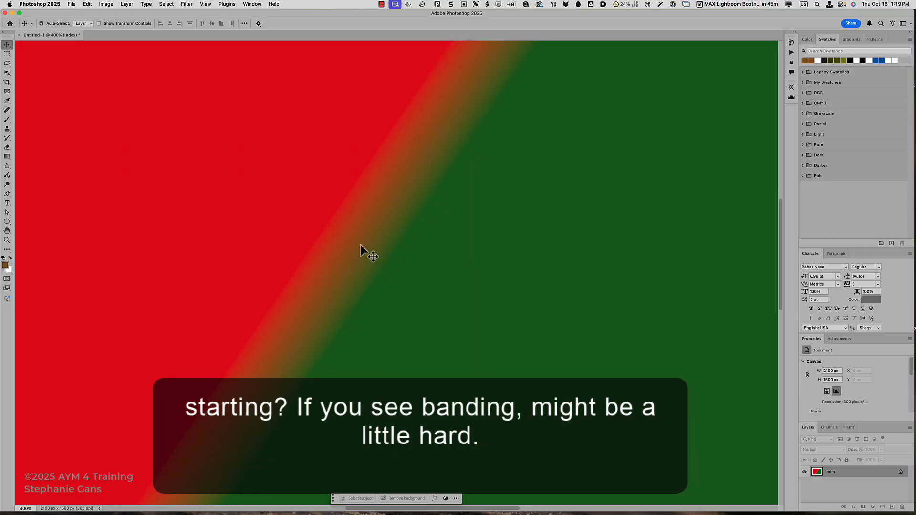
key(super+equal)
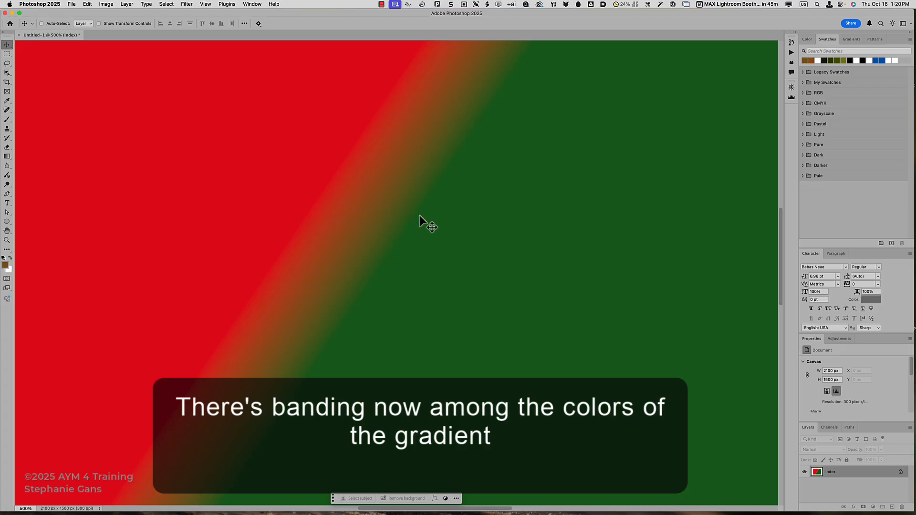
key(super+0)
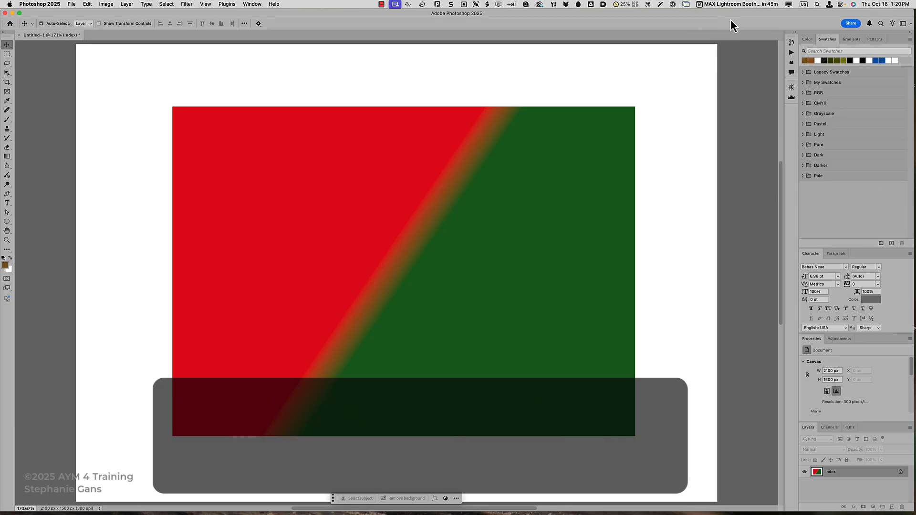
click(910, 40)
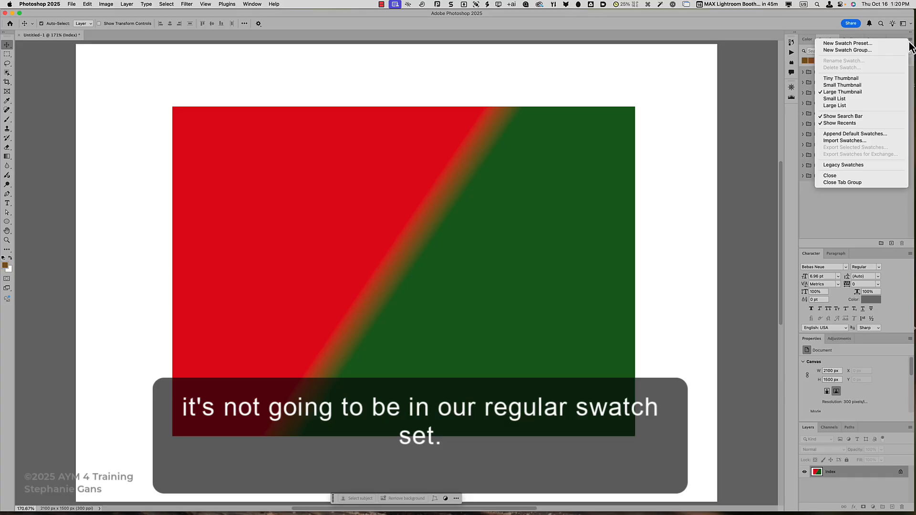
click(723, 27)
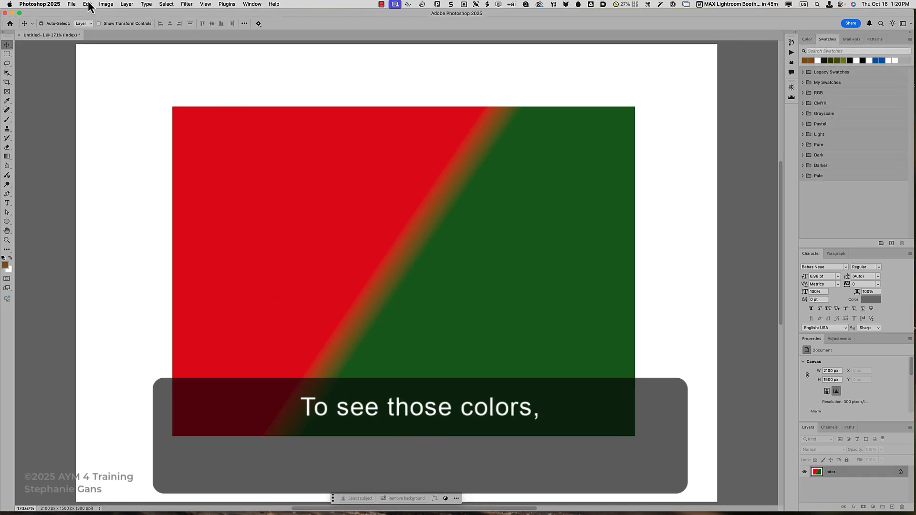
Save the indexed image's color table to the Desktop as "1- colors.act"
click(106, 5)
mouse_move(107, 14)
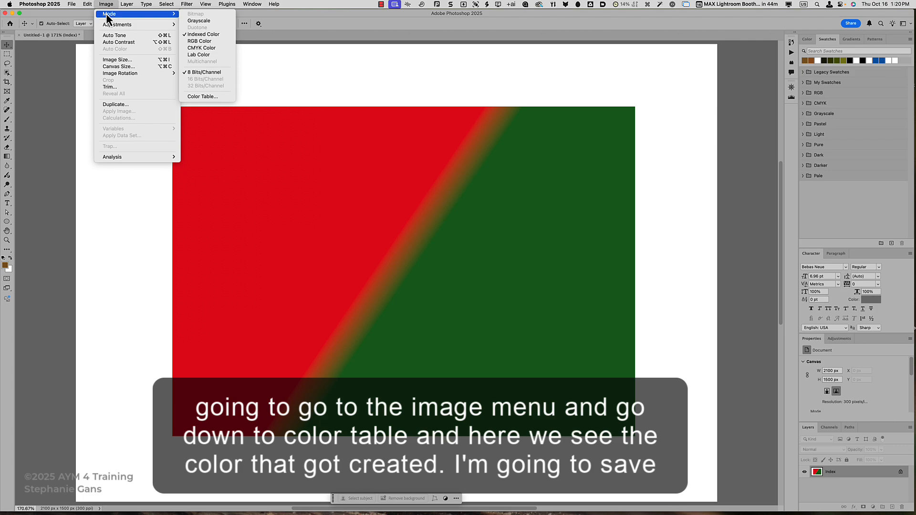
click(205, 96)
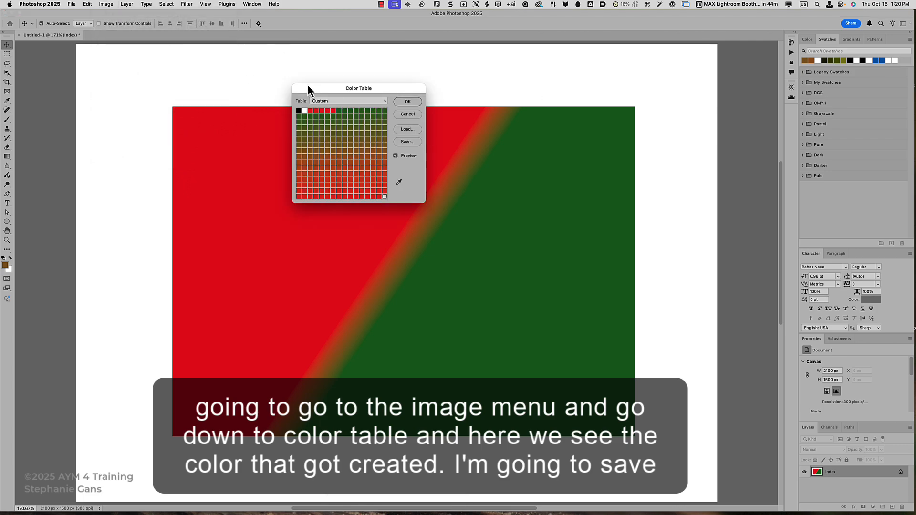
click(404, 143)
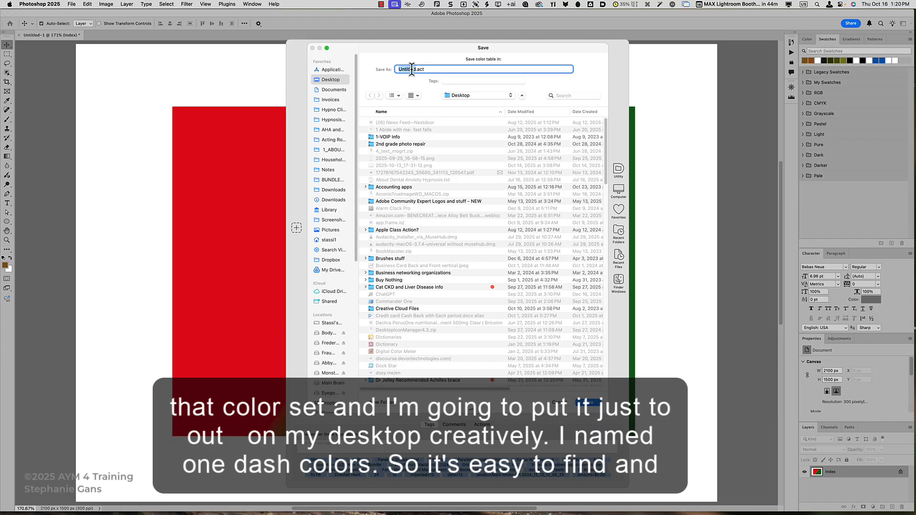
text(1- col)
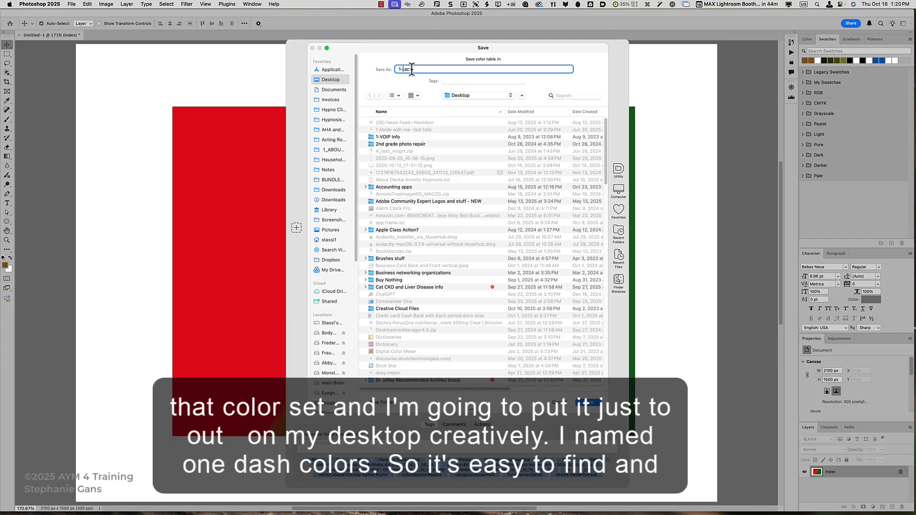
text(ors)
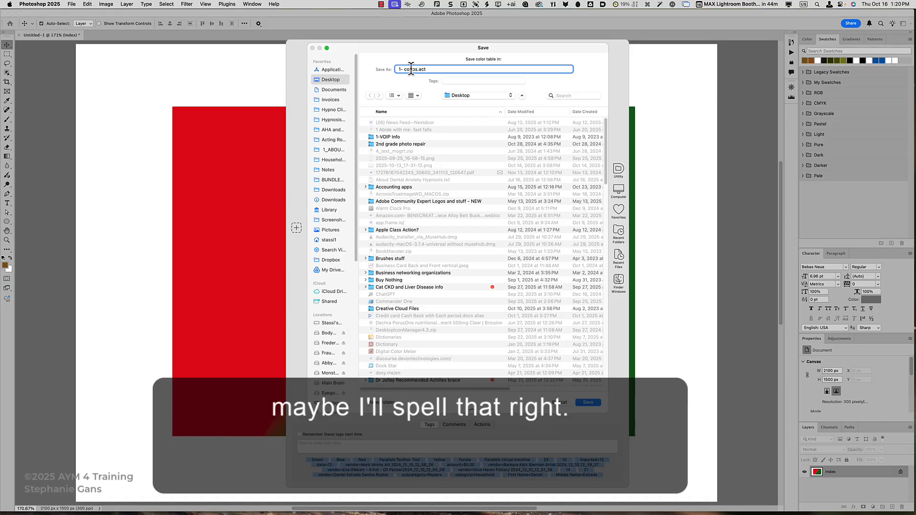
key(BackSpace)
key(BackSpace)
key(BackSpace)
text(ors)
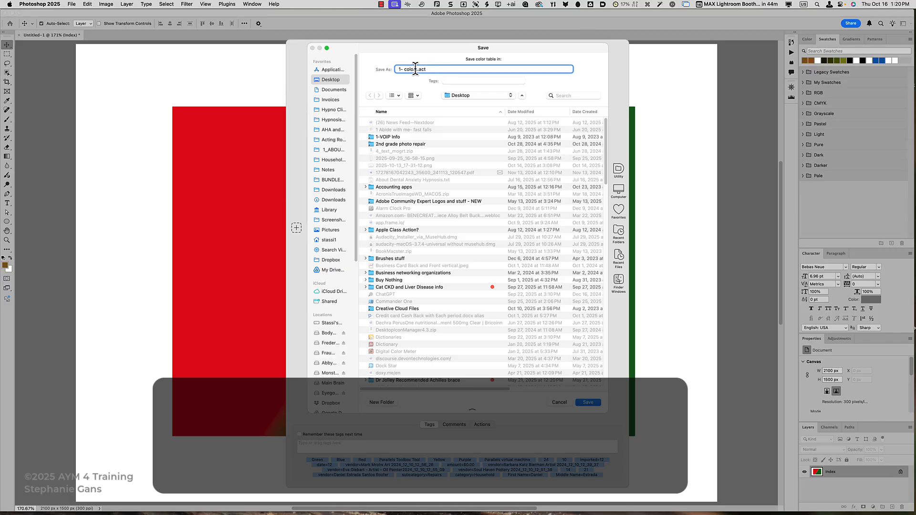
click(592, 403)
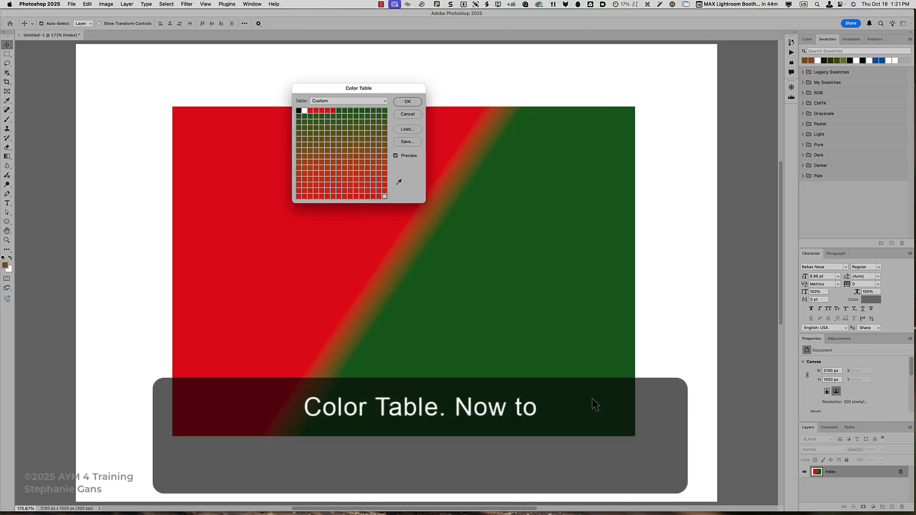
Close the color table, import "1- colors.act" from the Desktop into the swatches, and expand the imported group
click(407, 103)
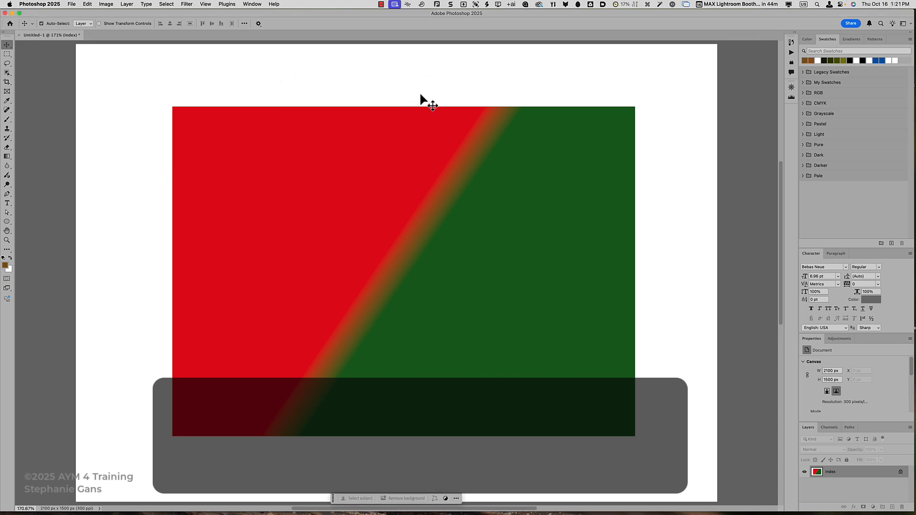
click(910, 40)
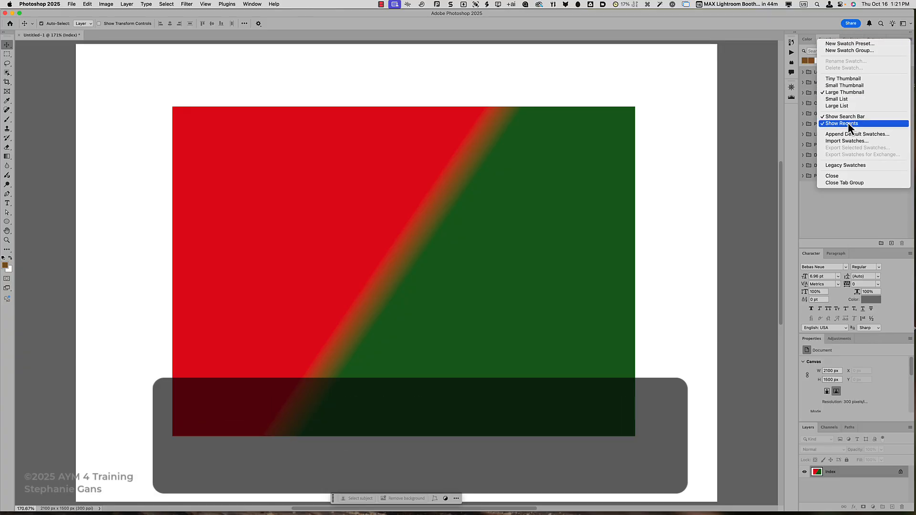
click(840, 140)
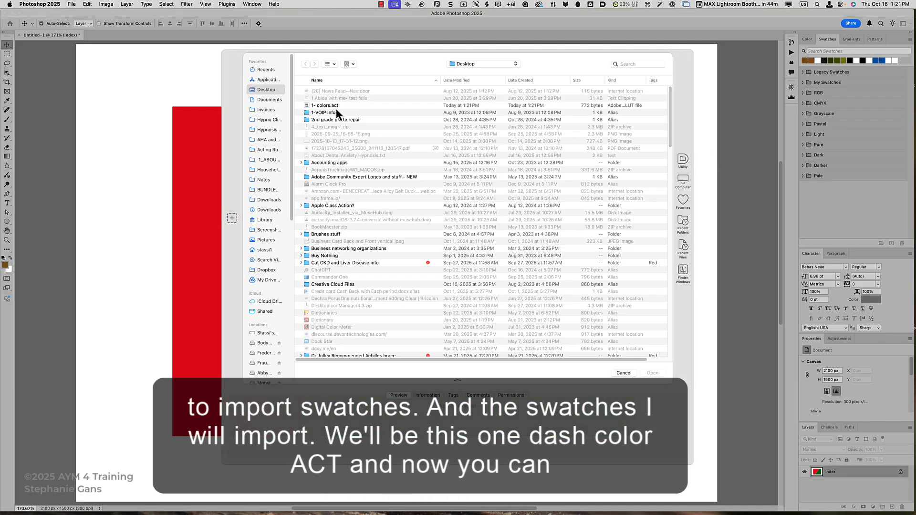
click(334, 106)
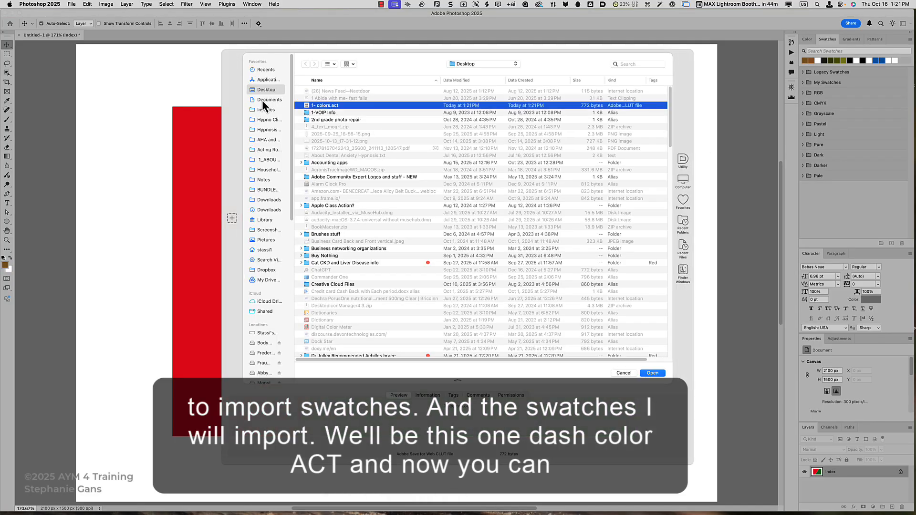
click(652, 374)
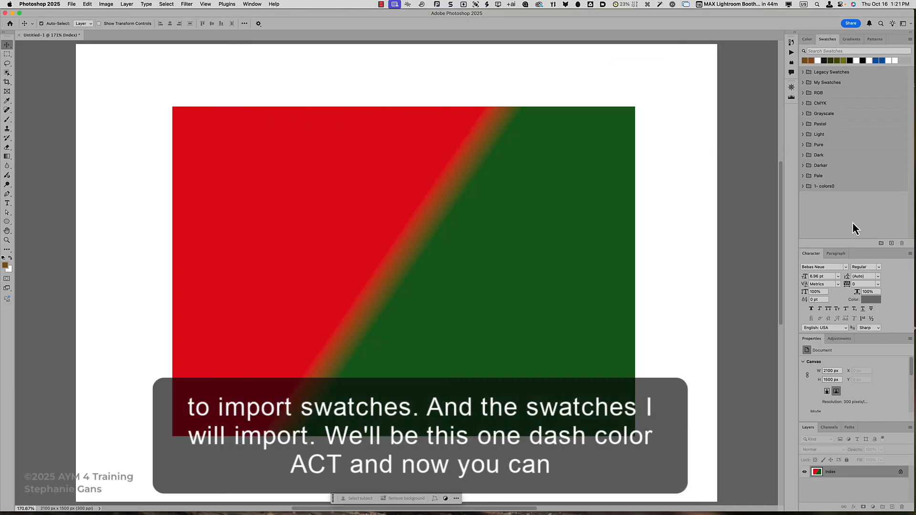
click(802, 186)
scroll(876, 202, down, 3)
scroll(876, 202, down, 3)
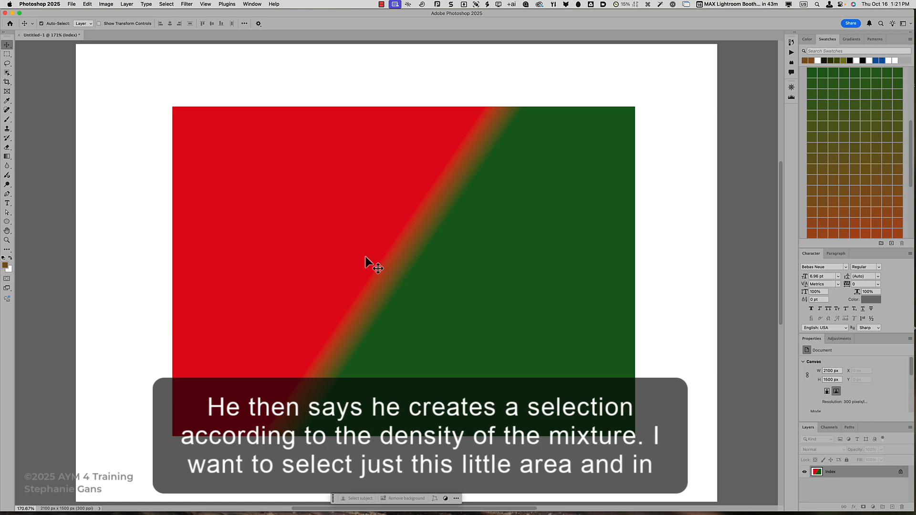
Select the blended band between red and green with Color Range, using a Quick Mask preview and adding further sampled tones
click(167, 4)
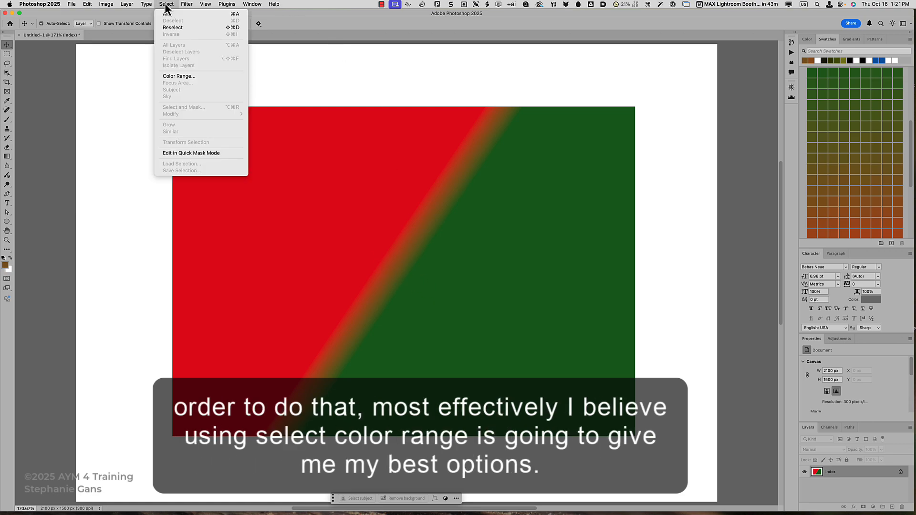
click(198, 77)
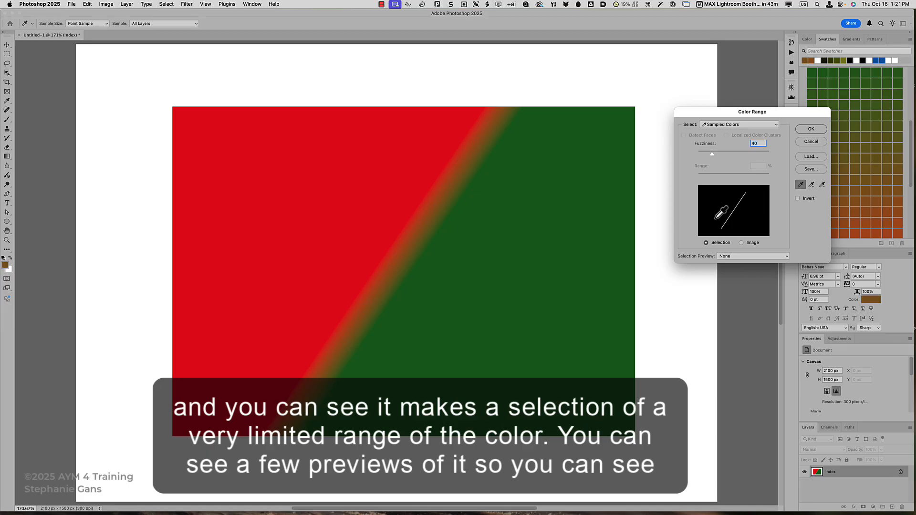
click(738, 258)
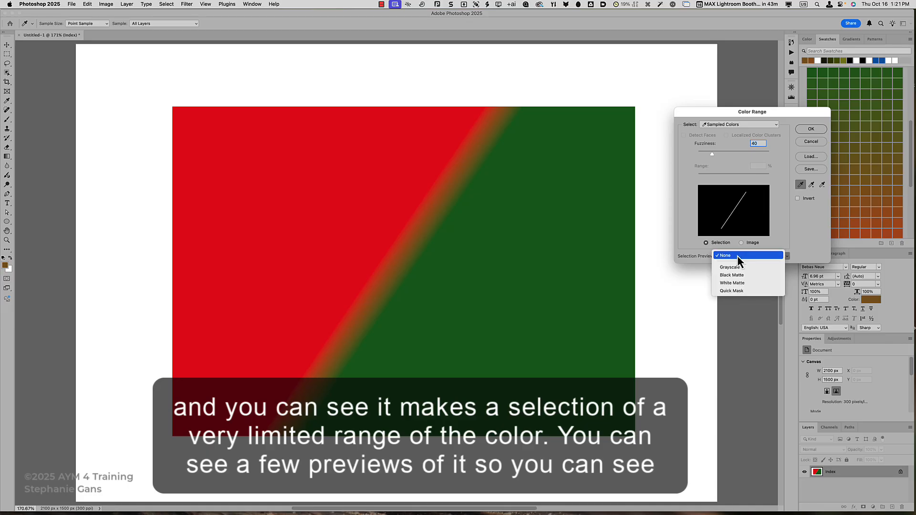
click(735, 275)
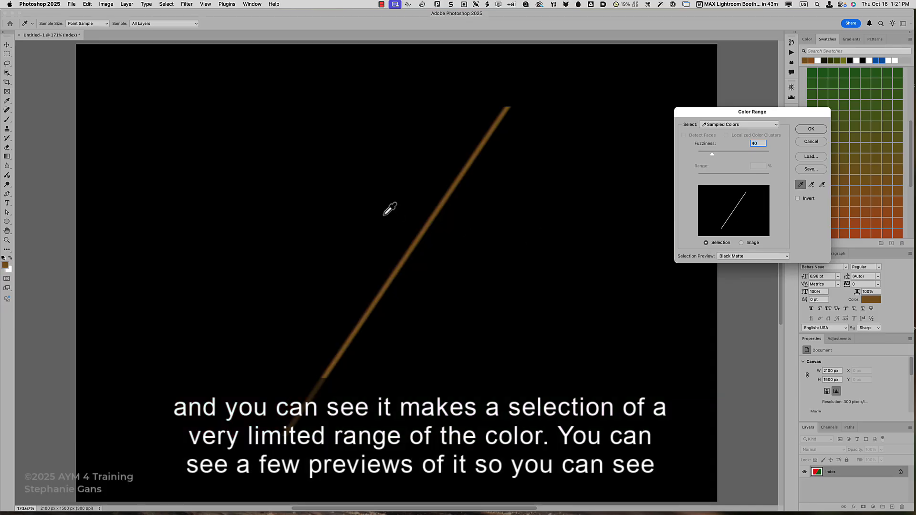
click(741, 257)
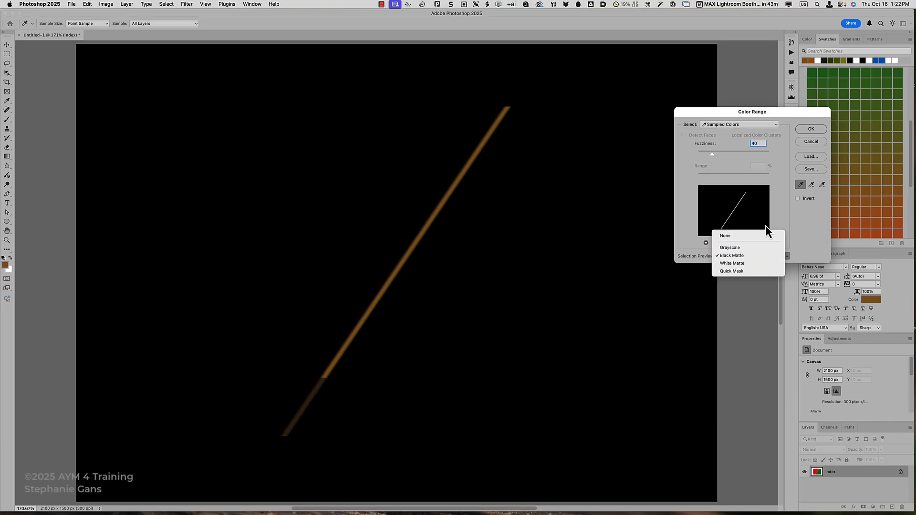
click(745, 271)
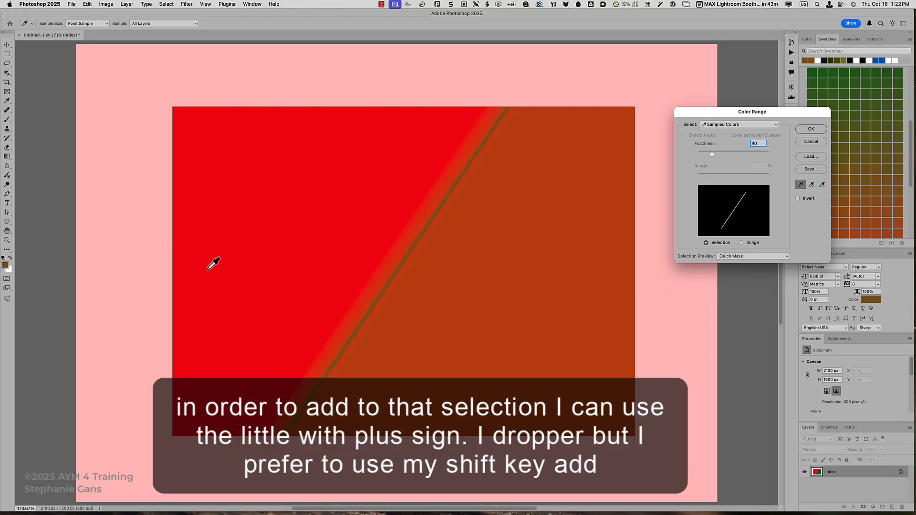
shift+click(403, 263)
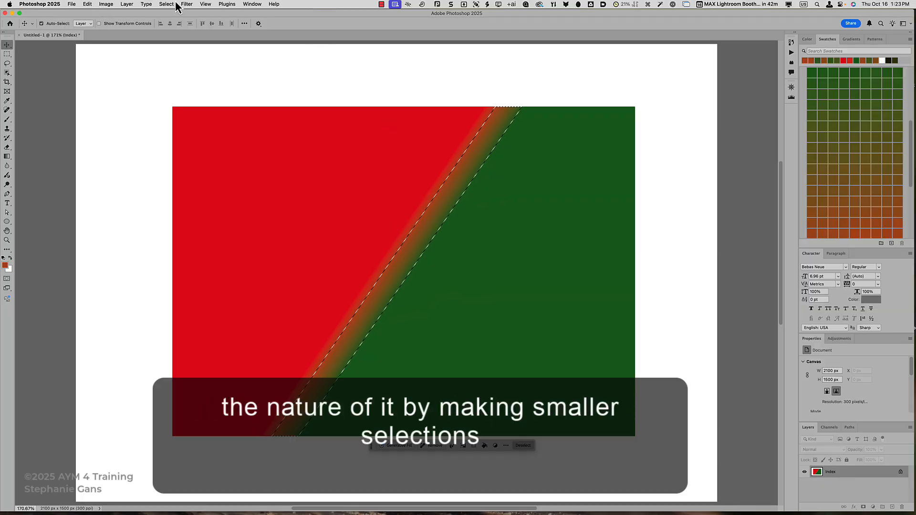
click(144, 5)
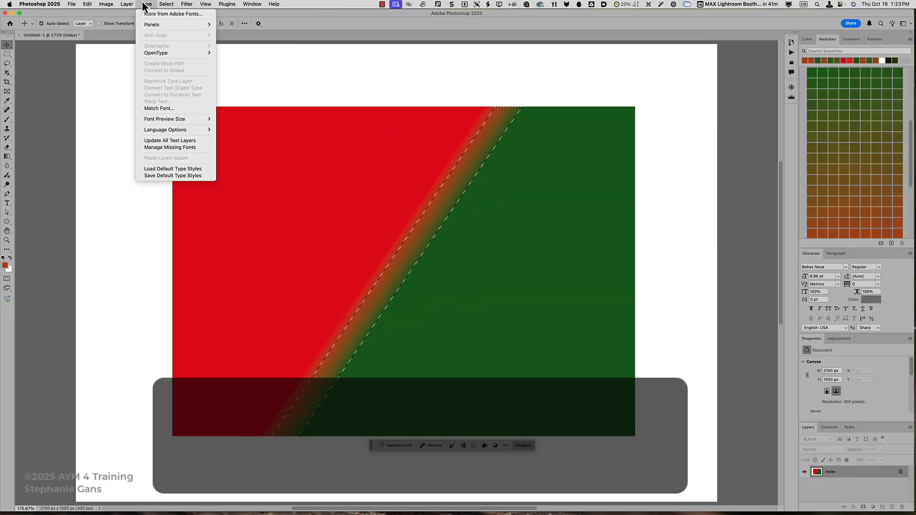
mouse_move(166, 6)
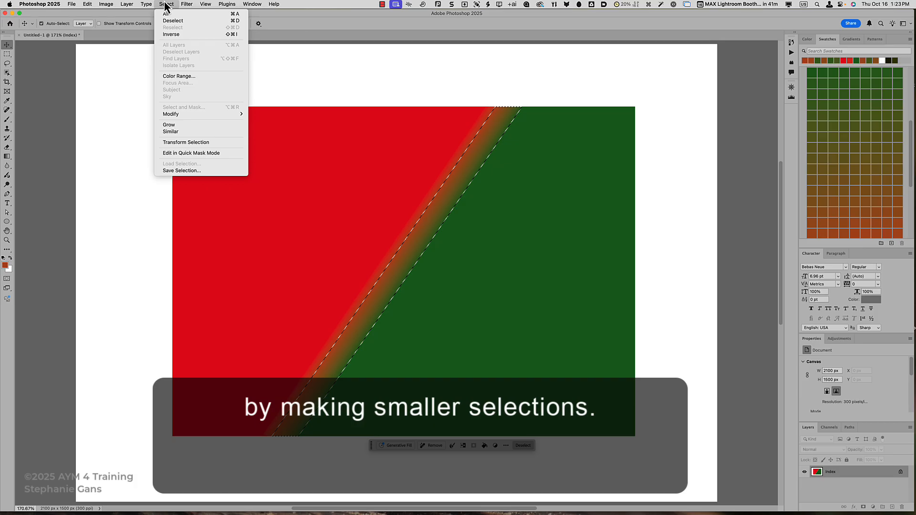
click(190, 104)
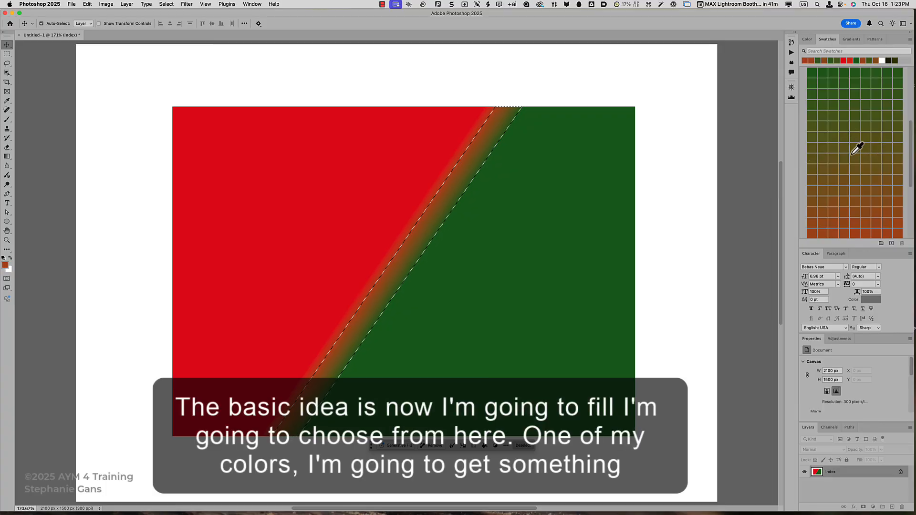
Fill the selected transition band with a brown swatch from the imported group as Foreground Color at 100% opacity
click(832, 148)
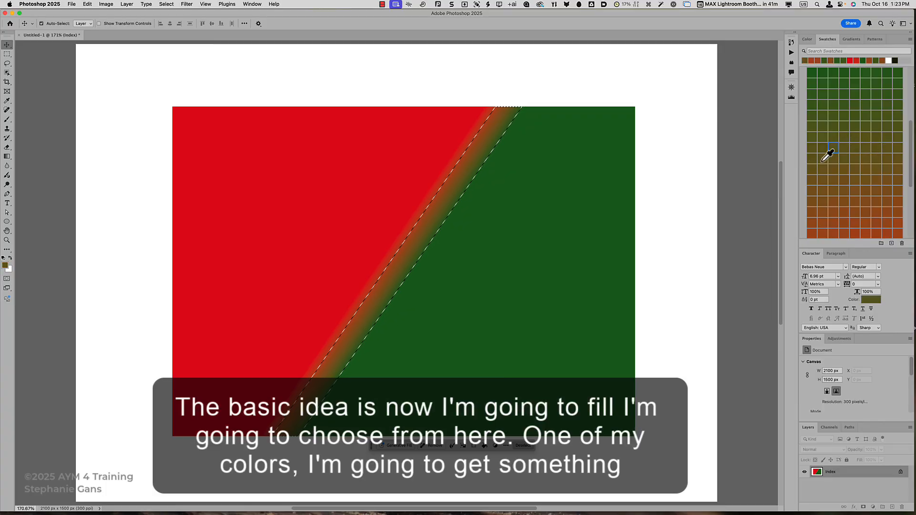
click(844, 148)
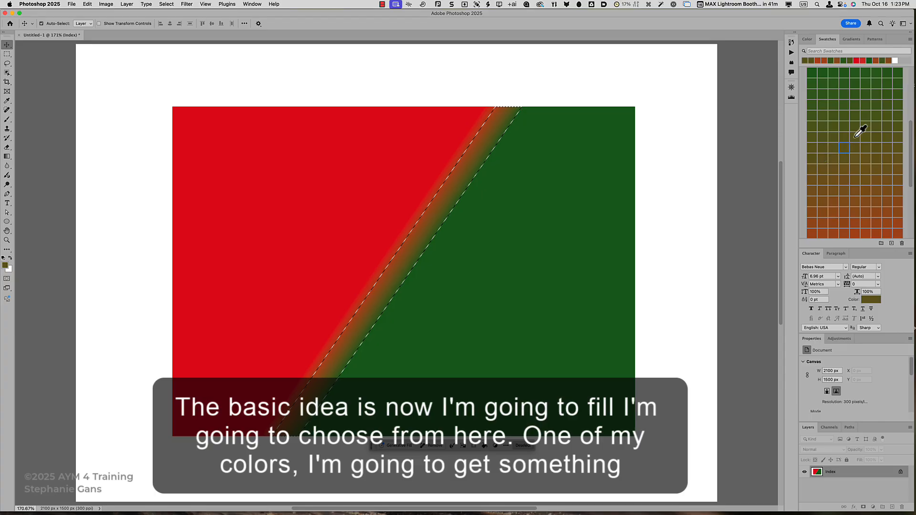
click(856, 169)
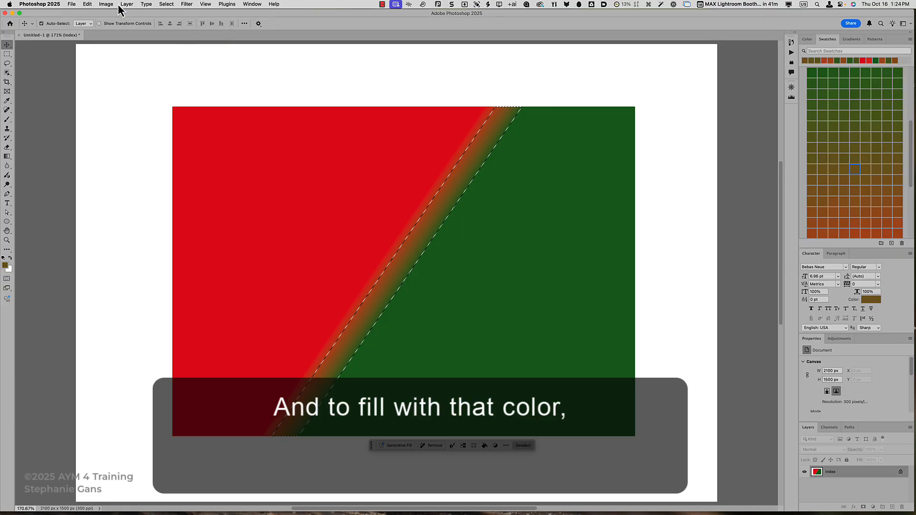
click(84, 6)
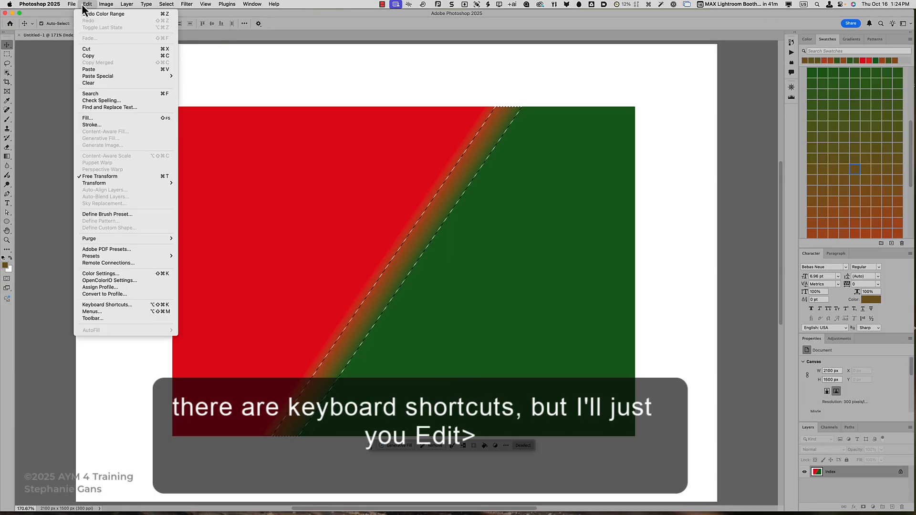
click(92, 121)
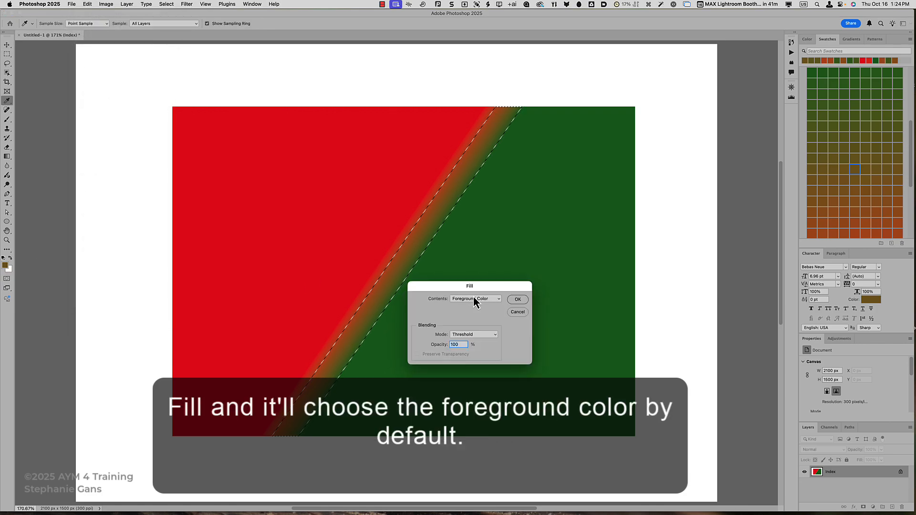
click(519, 299)
key(v)
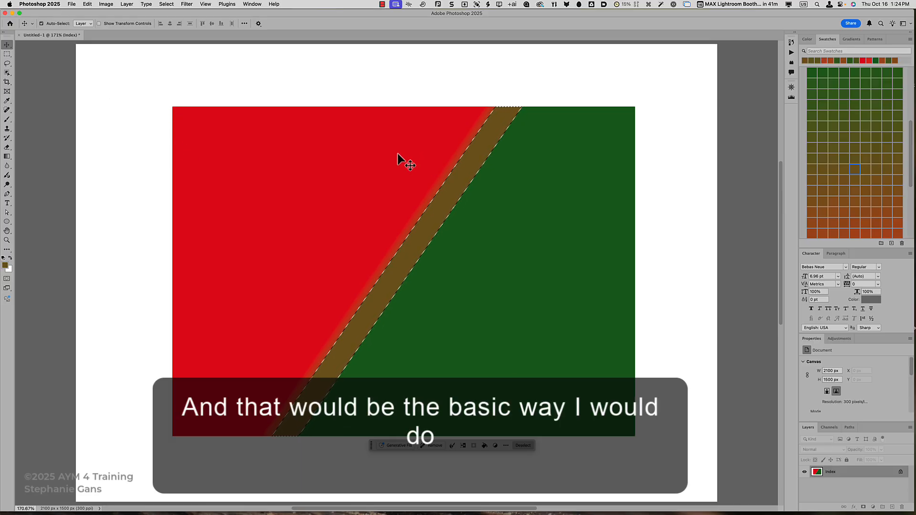
Activate the Rectangular Marquee tool while keeping the transition band selected
click(7, 54)
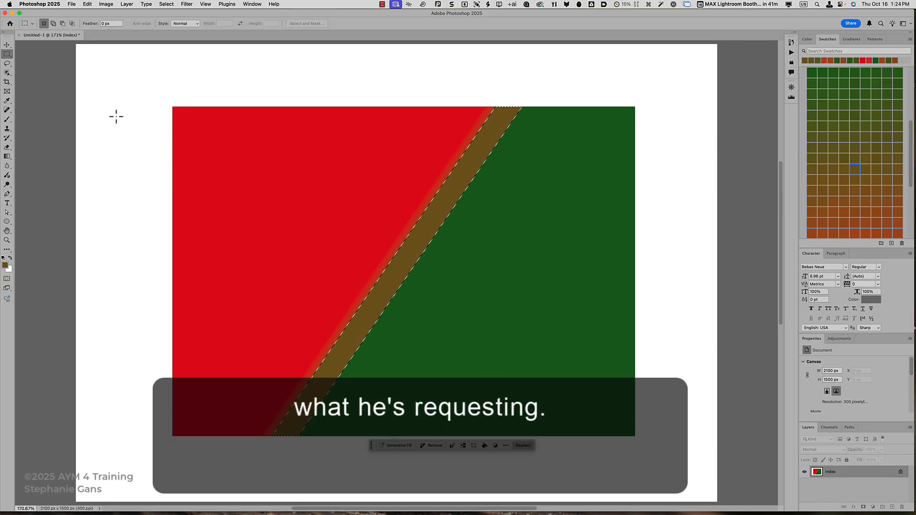